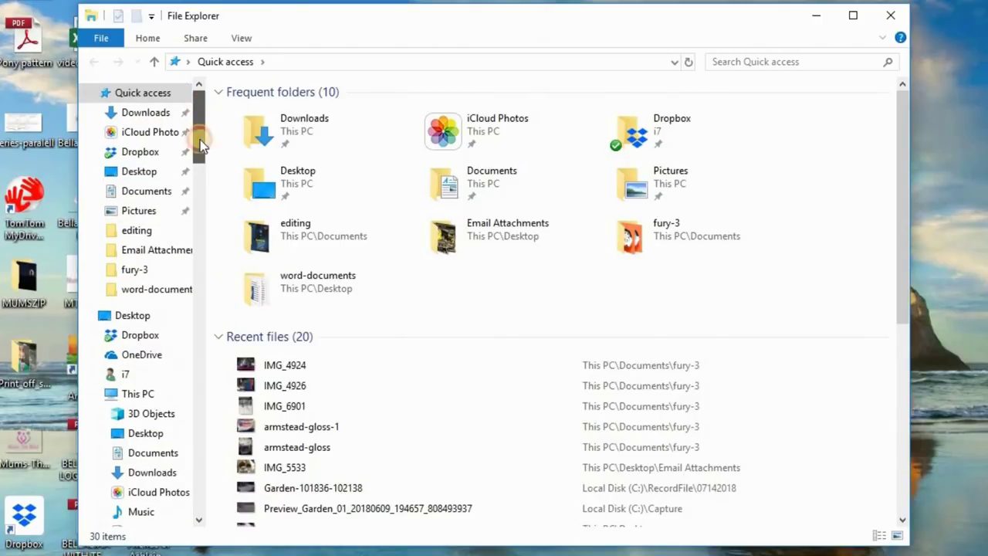
Show This PC in File Explorer to see ADATA SH93 (K:) with 35.5 GB free of 596 GB.
{"action": "left_click", "coordinate": [141, 394]}
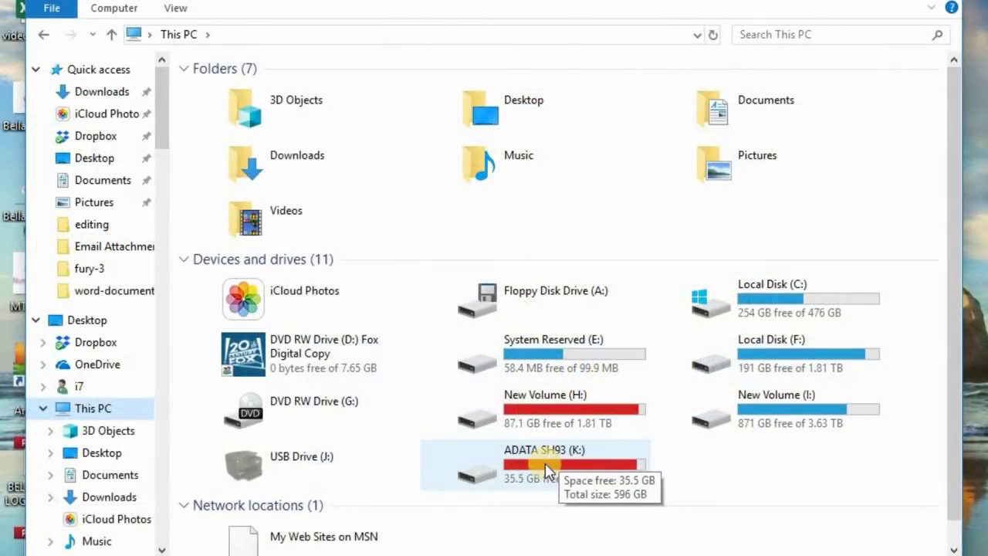
Quick-format the ADATA SH93 (K:) drive as NTFS, accepting the data-loss and drive-in-use warnings.
{"action": "right_click", "coordinate": [624, 396]}
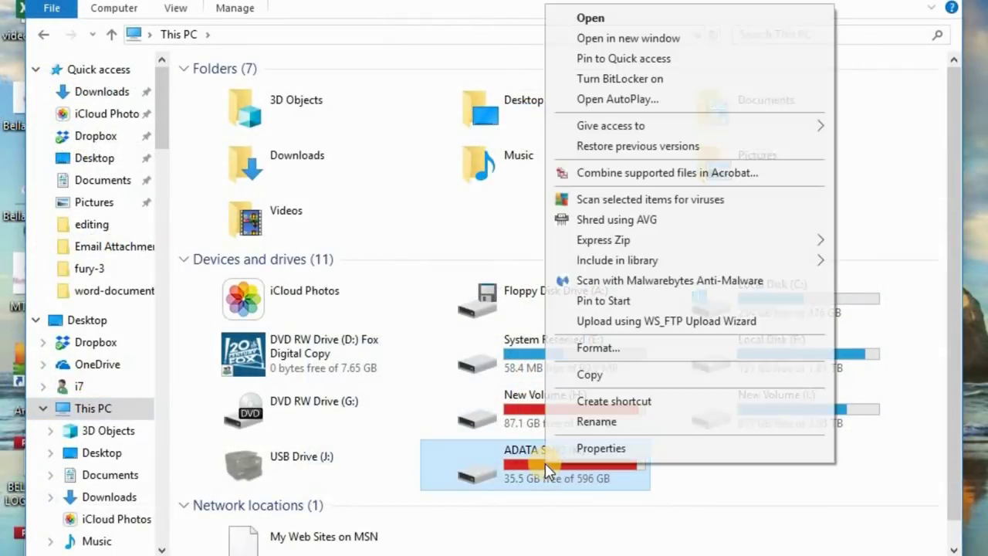
{"action": "left_click", "coordinate": [624, 354]}
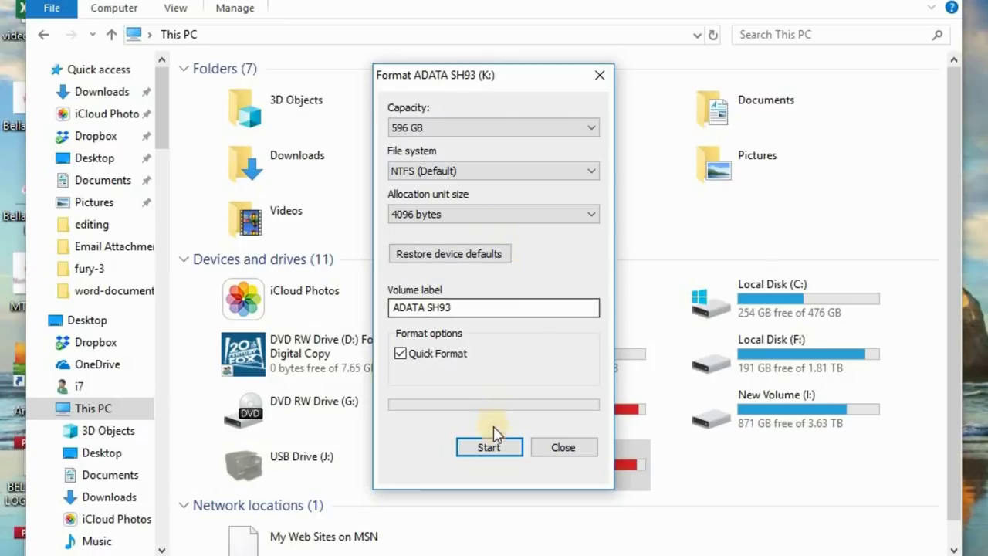
{"action": "left_click", "coordinate": [488, 447]}
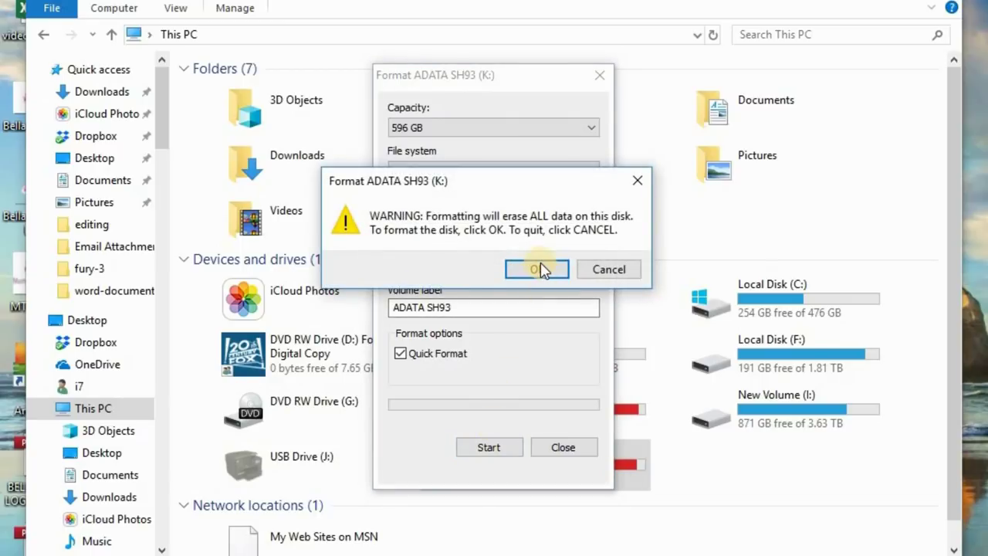
{"action": "left_click", "coordinate": [538, 269]}
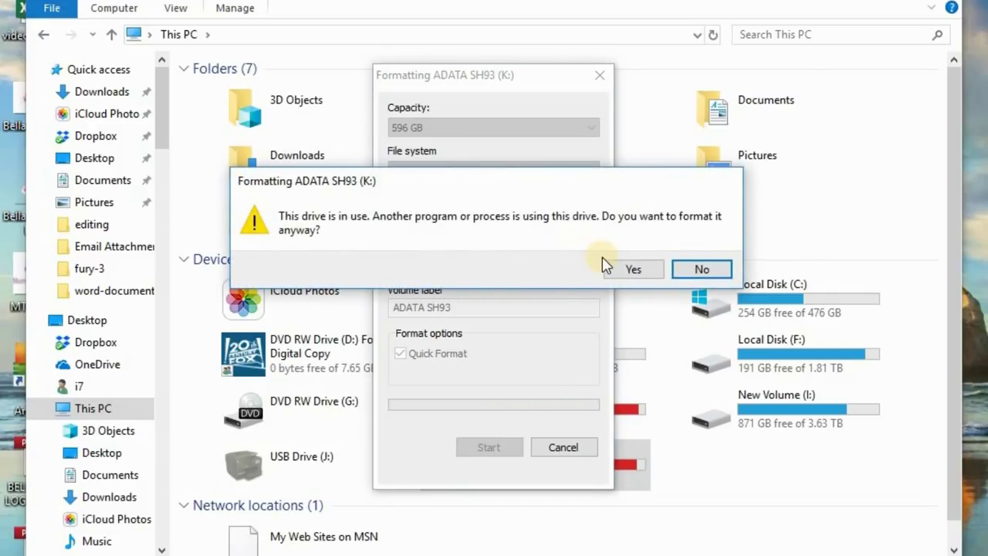
{"action": "left_click", "coordinate": [631, 270]}
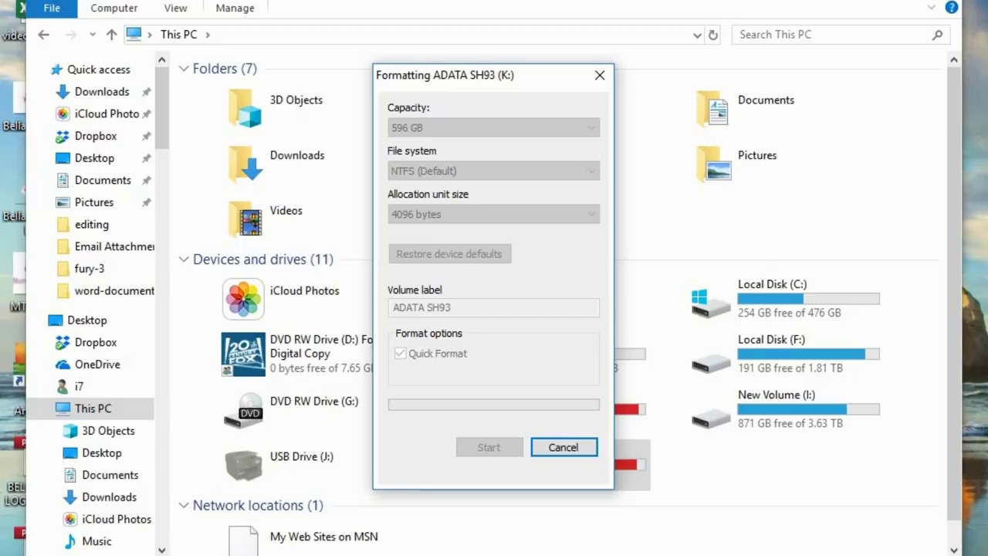
{"action": "key", "text": "alt+Tab"}
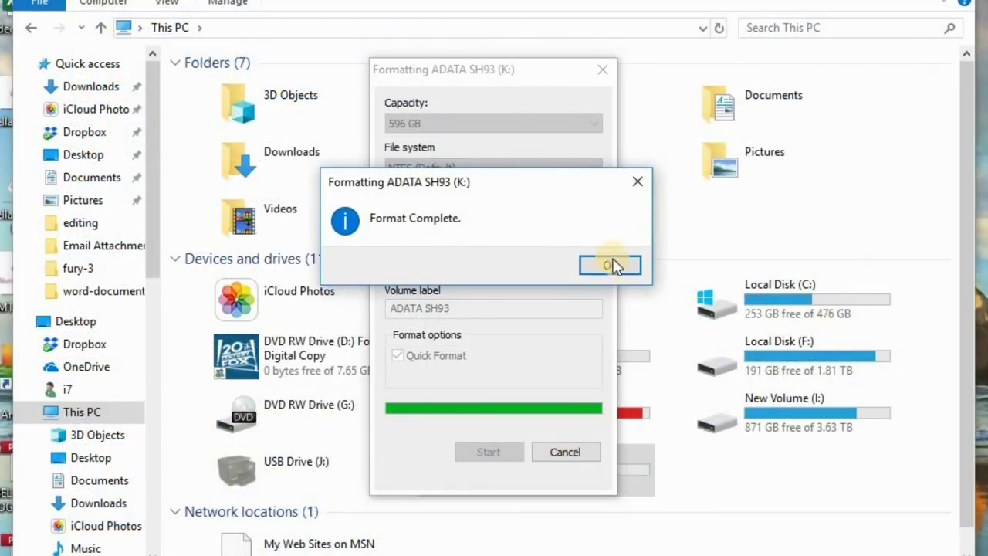
Dismiss Format Complete and close the Format dialog and the This PC window.
{"action": "left_click", "coordinate": [608, 265]}
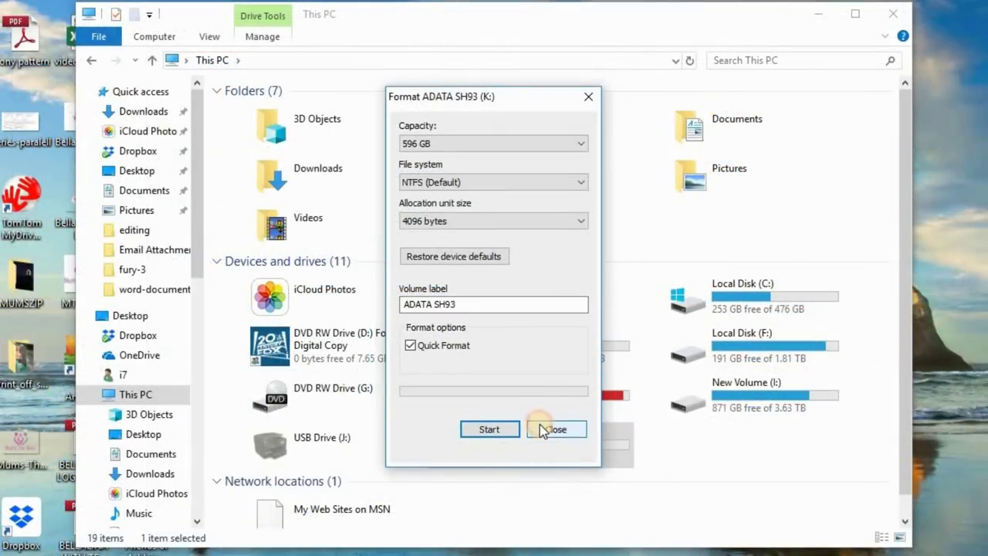
{"action": "left_click", "coordinate": [543, 430]}
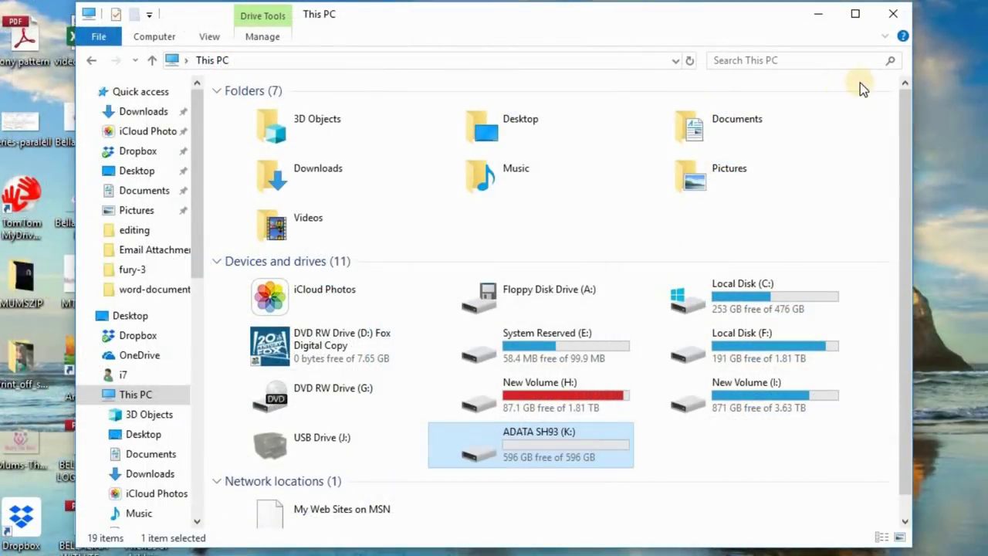
{"action": "left_click", "coordinate": [897, 12]}
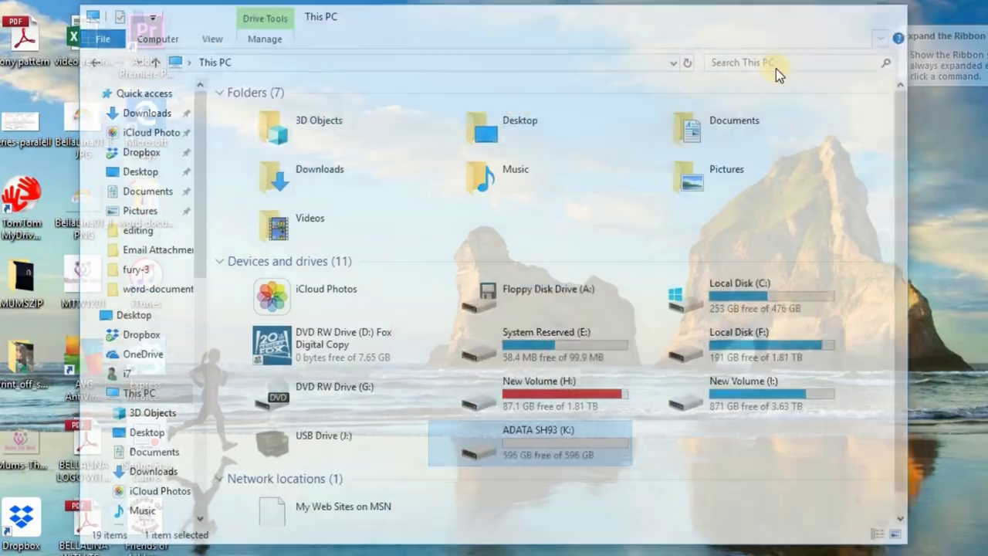
Close Chrome and exit IncrediMail from their taskbar icons.
{"action": "right_click", "coordinate": [429, 539]}
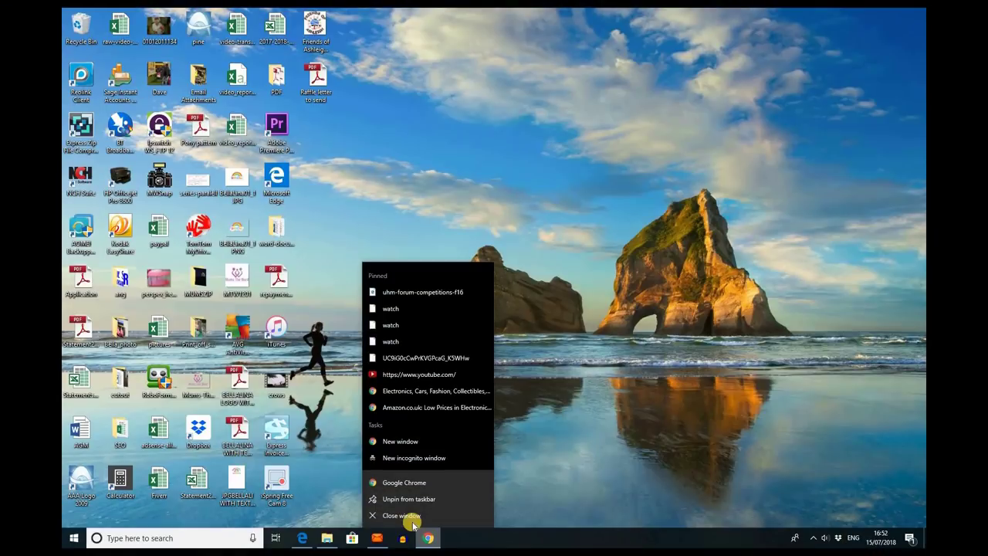
{"action": "left_click", "coordinate": [410, 517]}
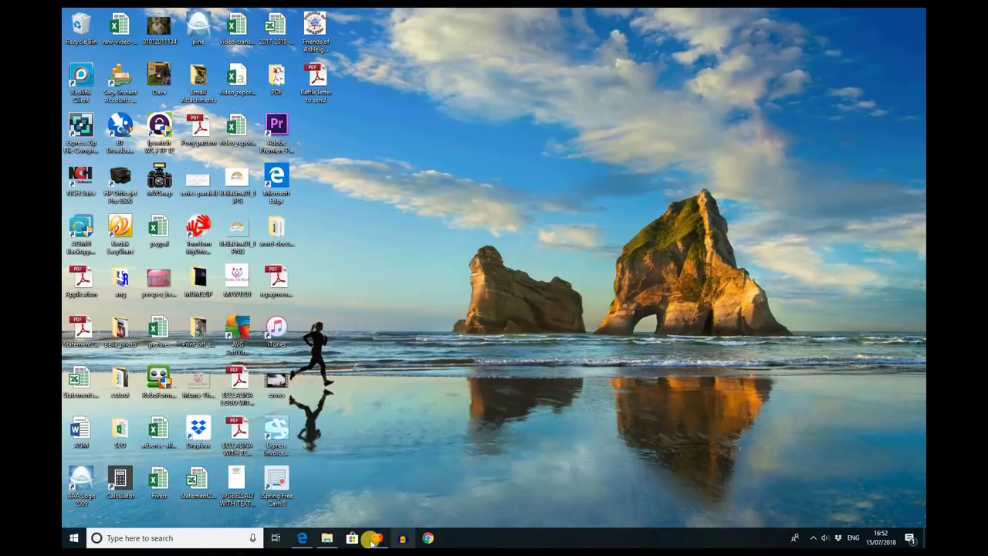
{"action": "right_click", "coordinate": [372, 540]}
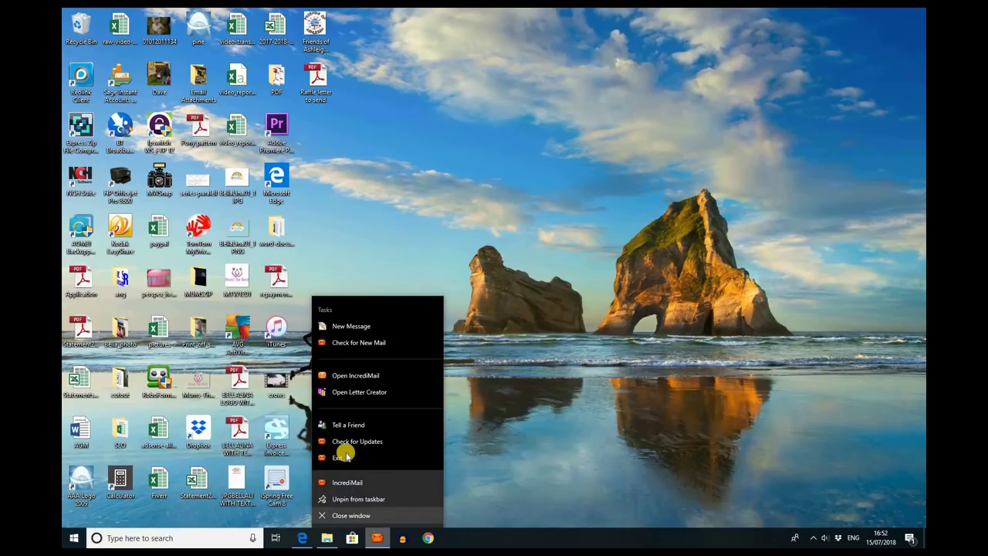
{"action": "left_click", "coordinate": [343, 456]}
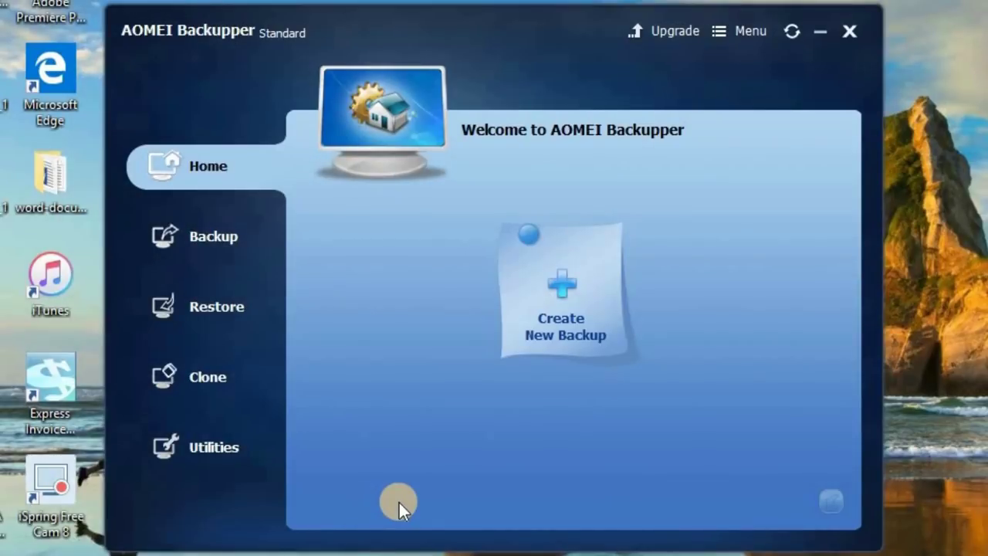
Start a Disk Clone with Disk0, which holds the C: drive, as the source.
{"action": "left_click", "coordinate": [207, 378]}
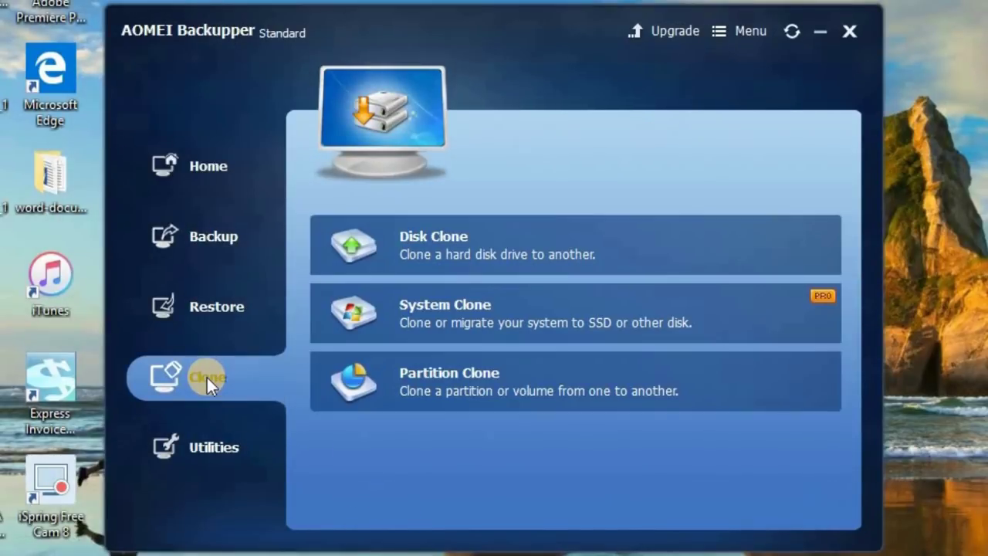
{"action": "left_click", "coordinate": [532, 229]}
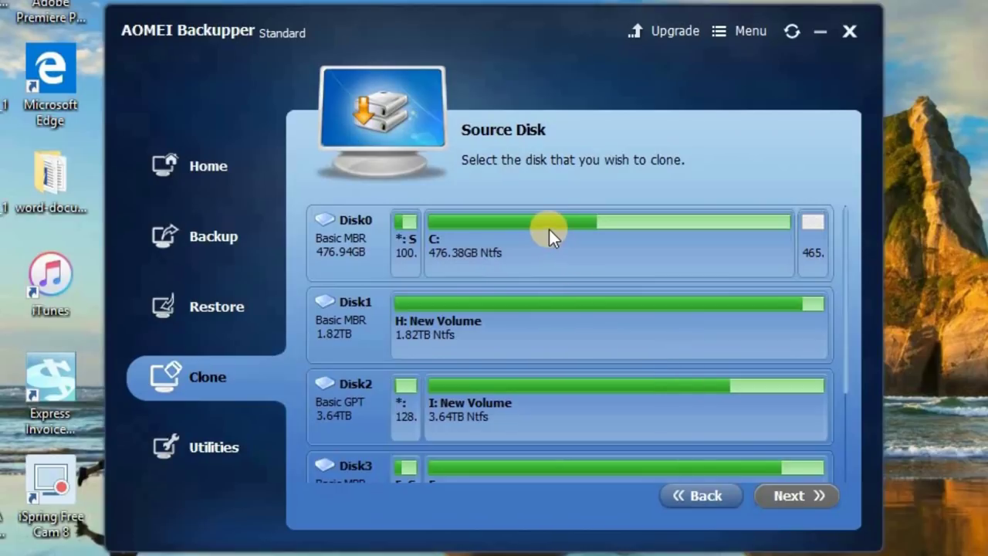
{"action": "mouse_move", "coordinate": [548, 229]}
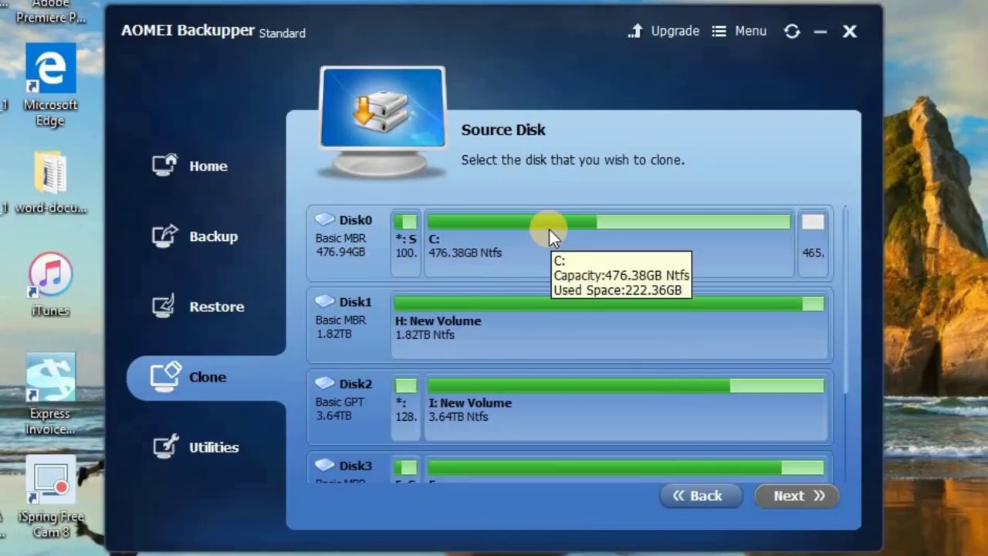
{"action": "left_click", "coordinate": [548, 229]}
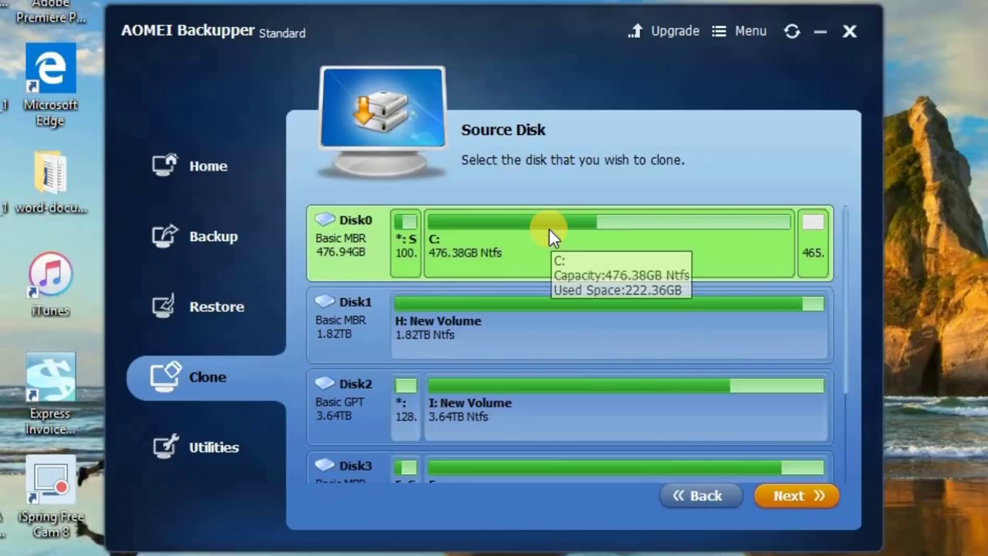
{"action": "left_click", "coordinate": [795, 495]}
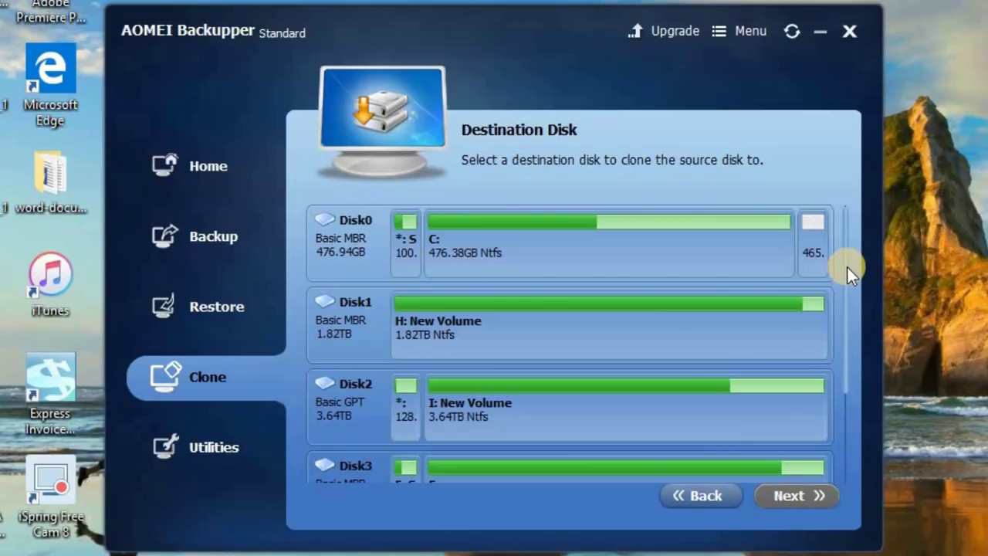
Pick Disk5 (ADATA SH93, 596.17GB) as the clone destination and continue.
{"action": "scroll", "coordinate": [854, 378], "scroll_direction": "down", "scroll_amount": 2}
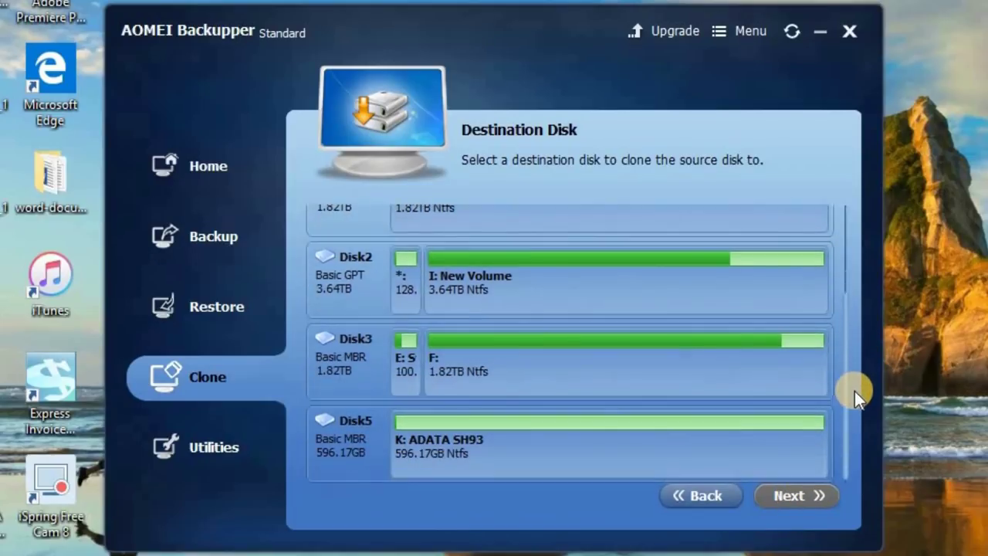
{"action": "left_click", "coordinate": [569, 441]}
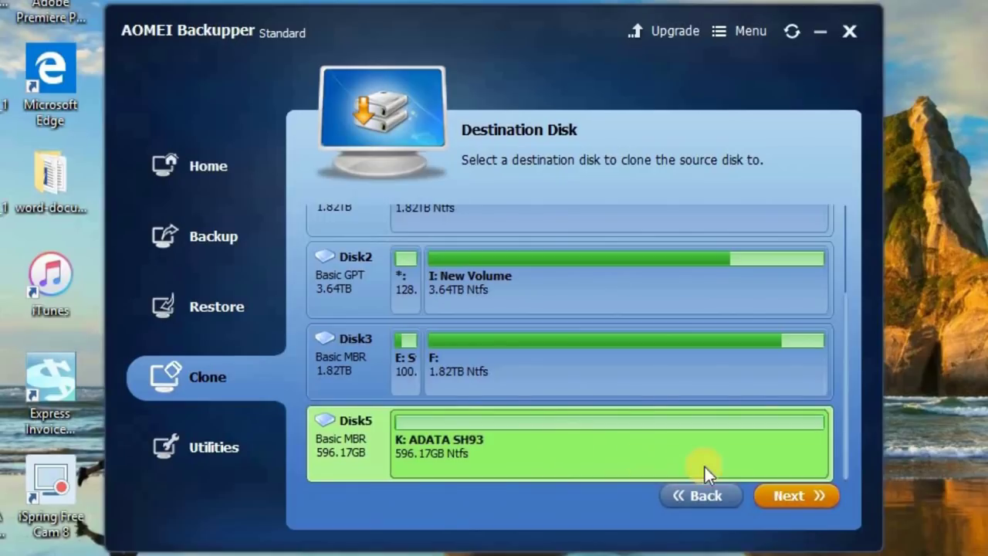
{"action": "left_click", "coordinate": [778, 496]}
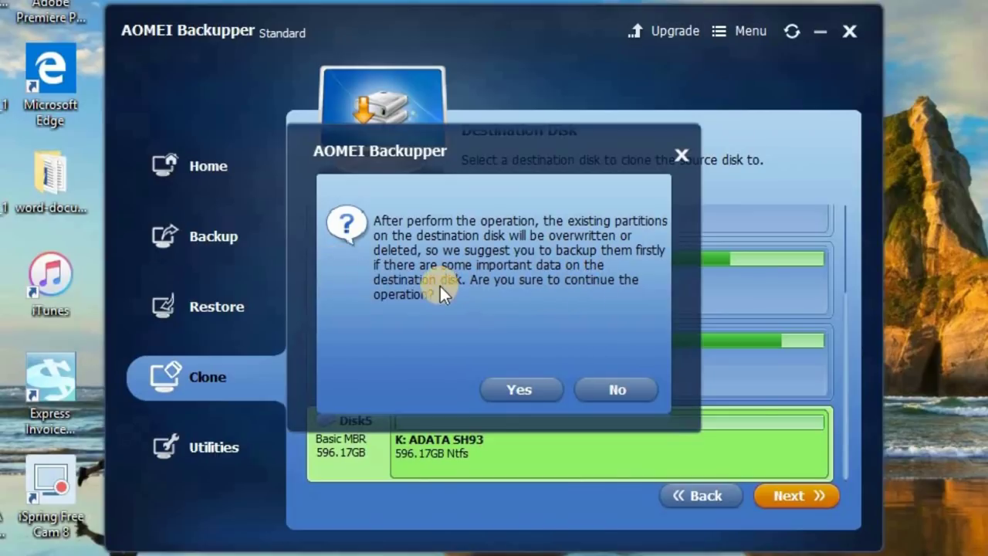
Accept overwriting Disk5's partitions, then open Edit partitions for the destination disk.
{"action": "left_click", "coordinate": [516, 390]}
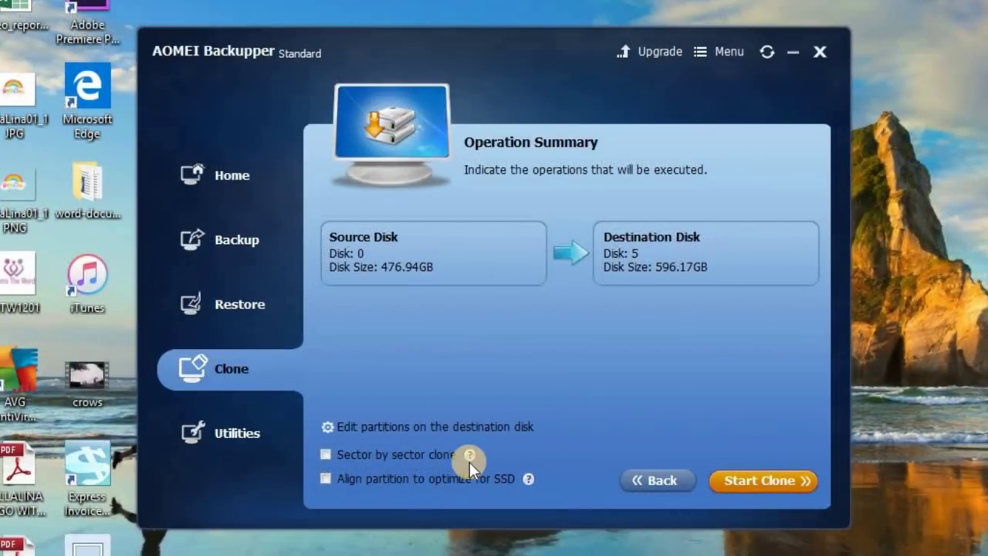
{"action": "mouse_move", "coordinate": [469, 453]}
{"action": "mouse_move", "coordinate": [528, 476]}
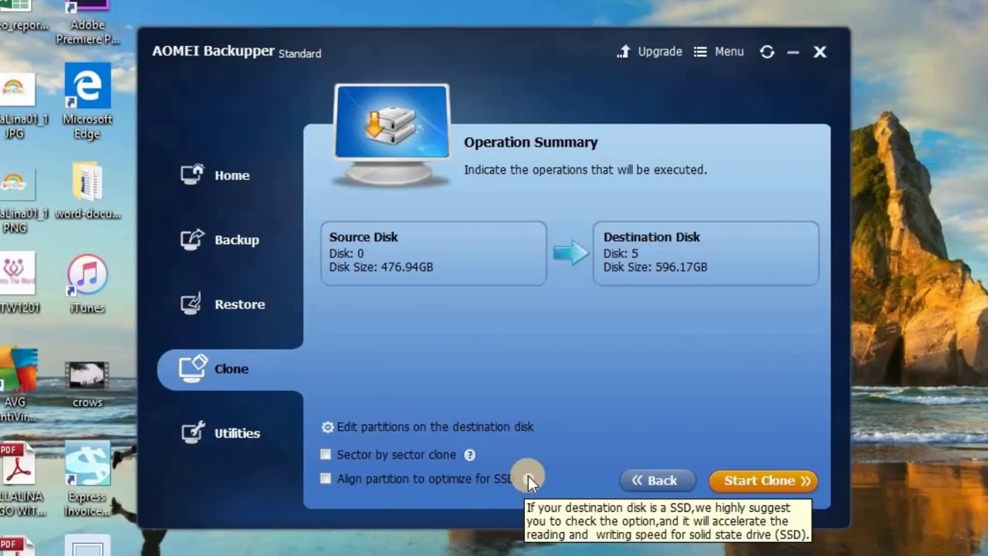
{"action": "left_click", "coordinate": [326, 427]}
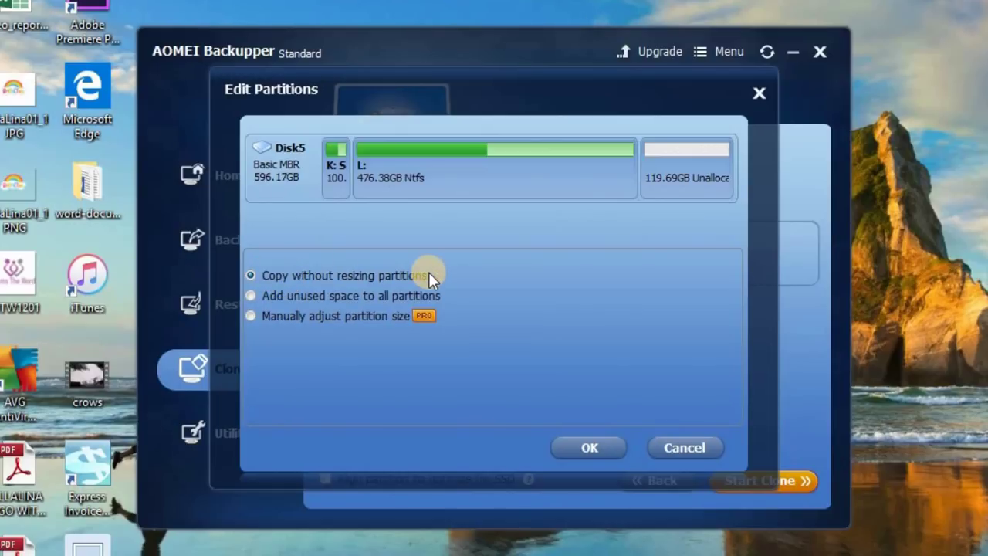
Choose Add unused space to all partitions so L: grows to 596.04GB, and confirm.
{"action": "left_click", "coordinate": [251, 295]}
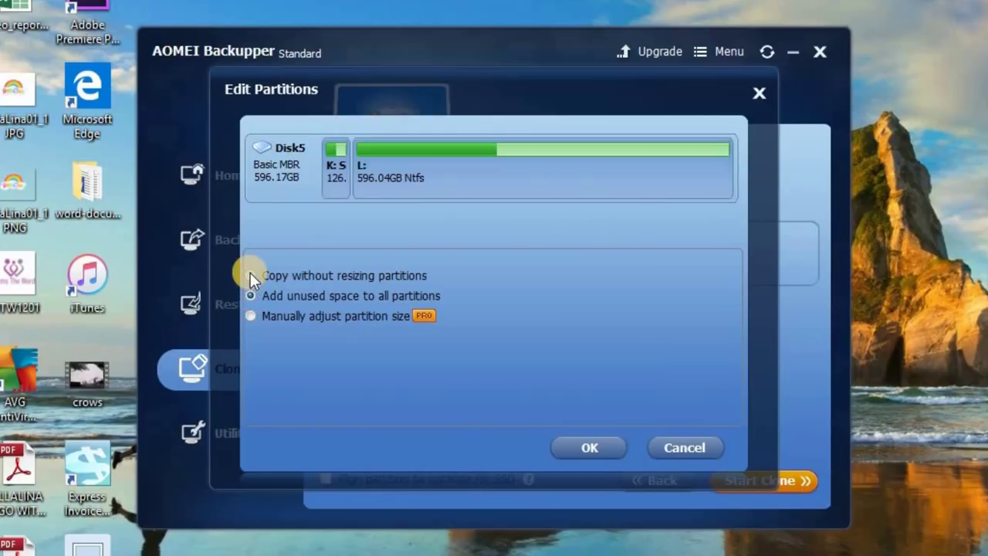
{"action": "left_click", "coordinate": [250, 275]}
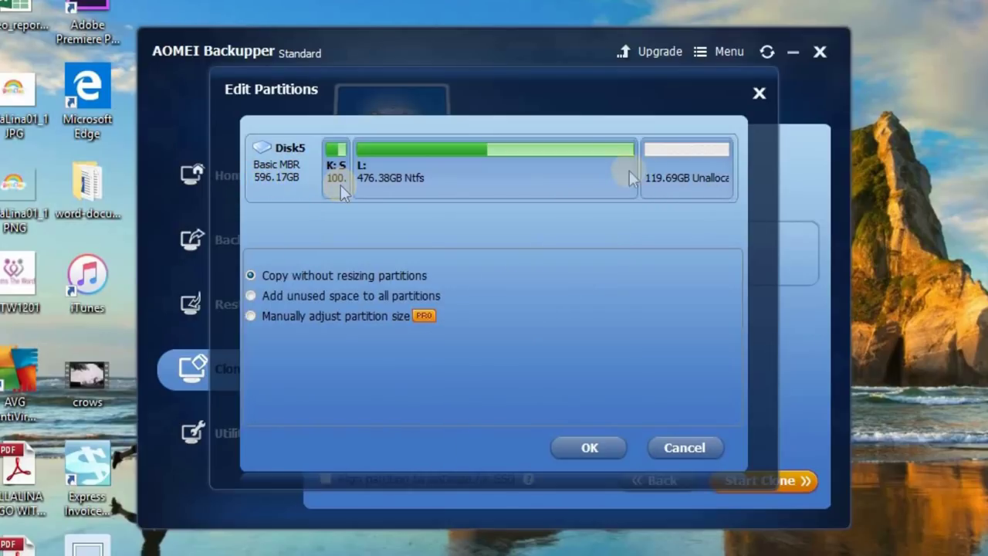
{"action": "left_click", "coordinate": [252, 295]}
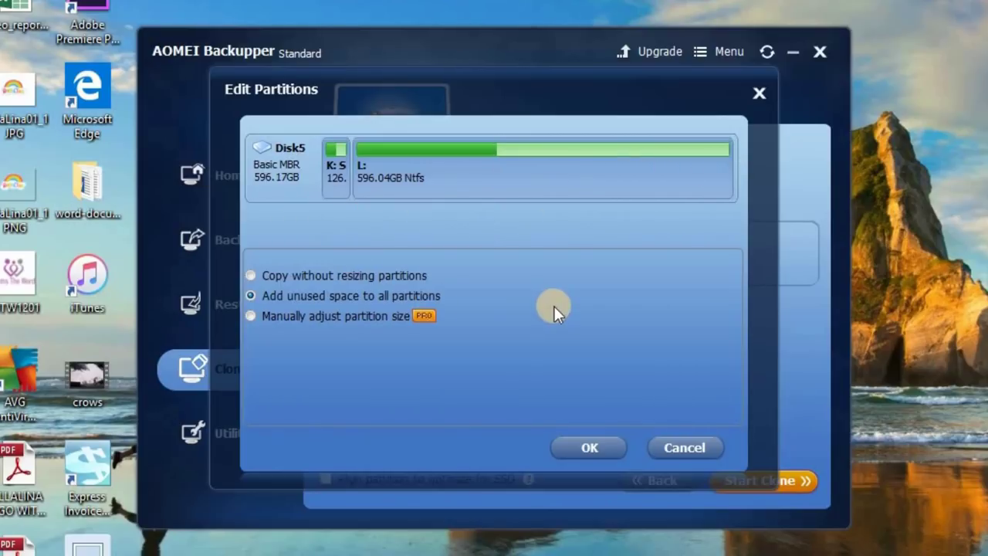
{"action": "left_click", "coordinate": [598, 449]}
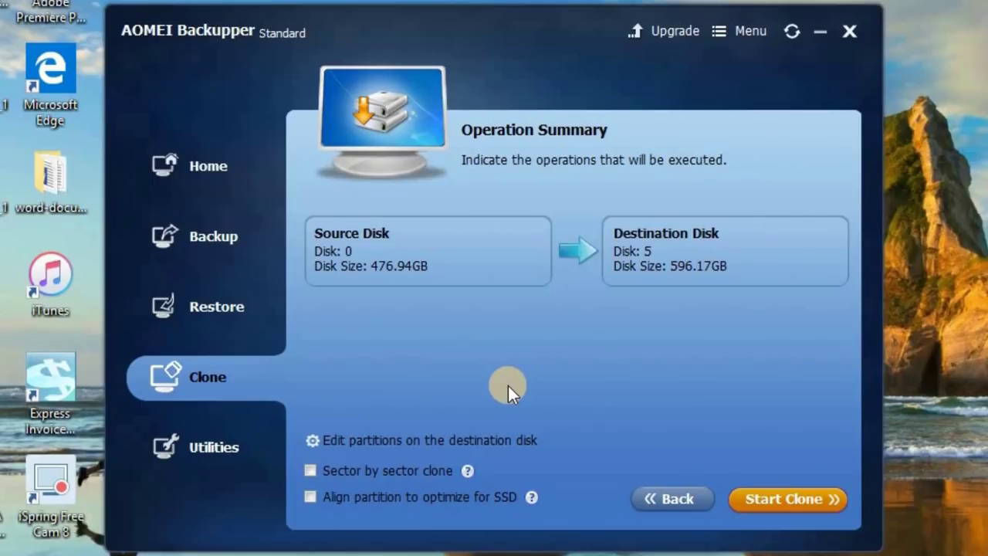
Run the Disk 0 to Disk 5 clone until it completes at 100%, then finish.
{"action": "left_click", "coordinate": [772, 498]}
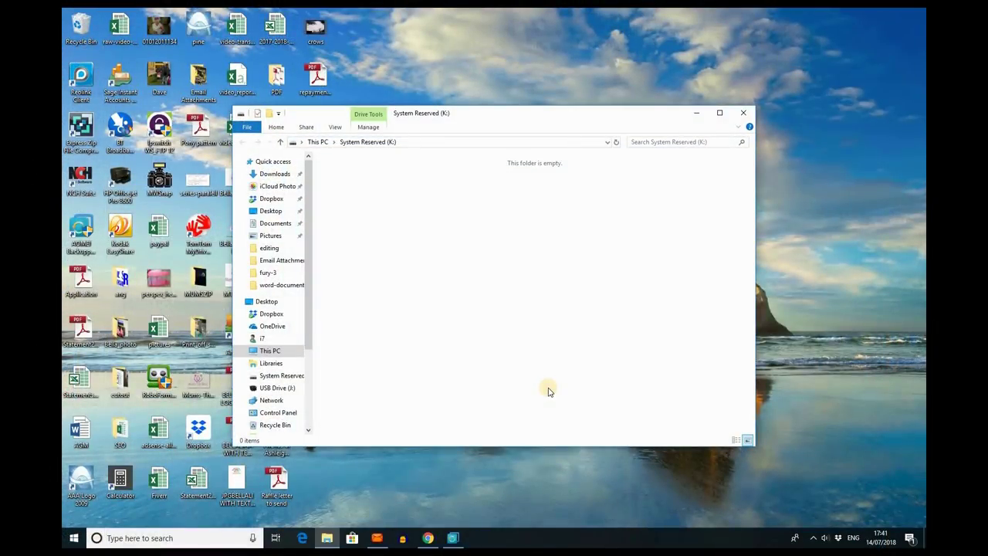
{"action": "left_click", "coordinate": [697, 113]}
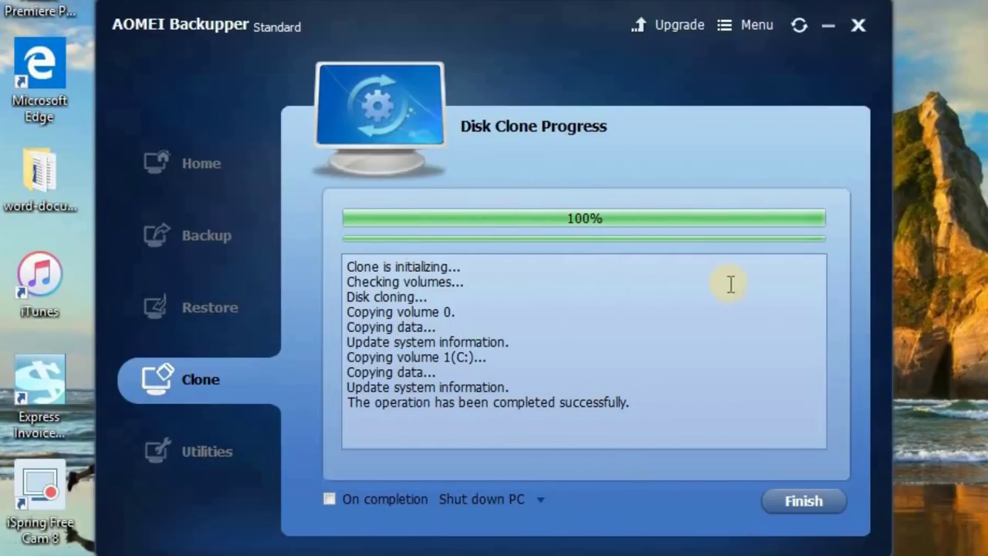
{"action": "left_click", "coordinate": [803, 498]}
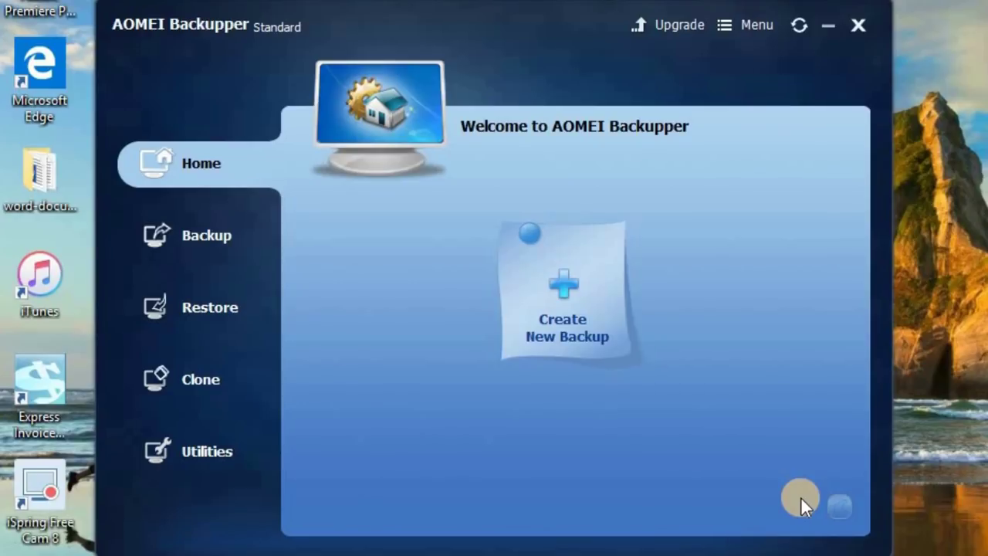
Close AOMEI Backupper, safely eject the AS2115 drive, and bring up the Start menu power options.
{"action": "left_click", "coordinate": [860, 29]}
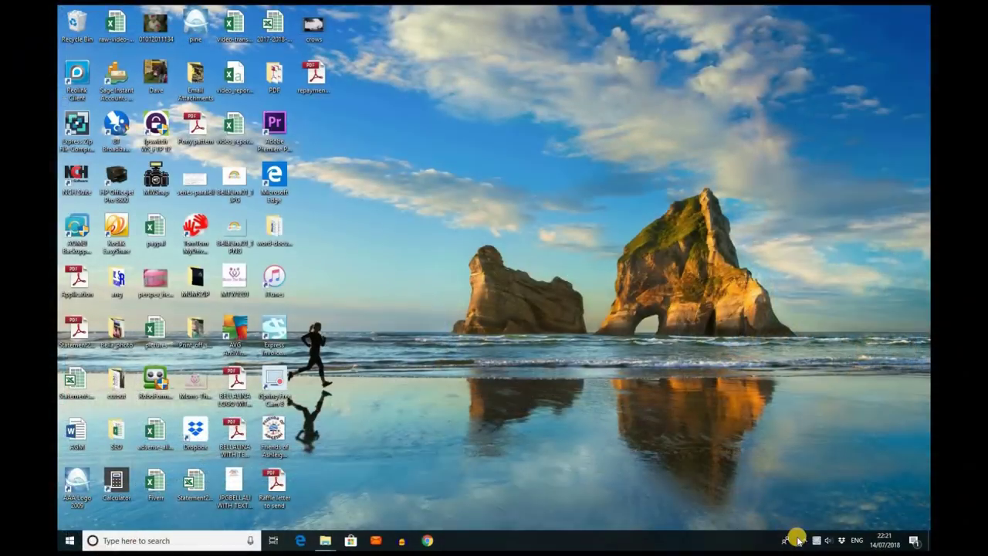
{"action": "left_click", "coordinate": [804, 541]}
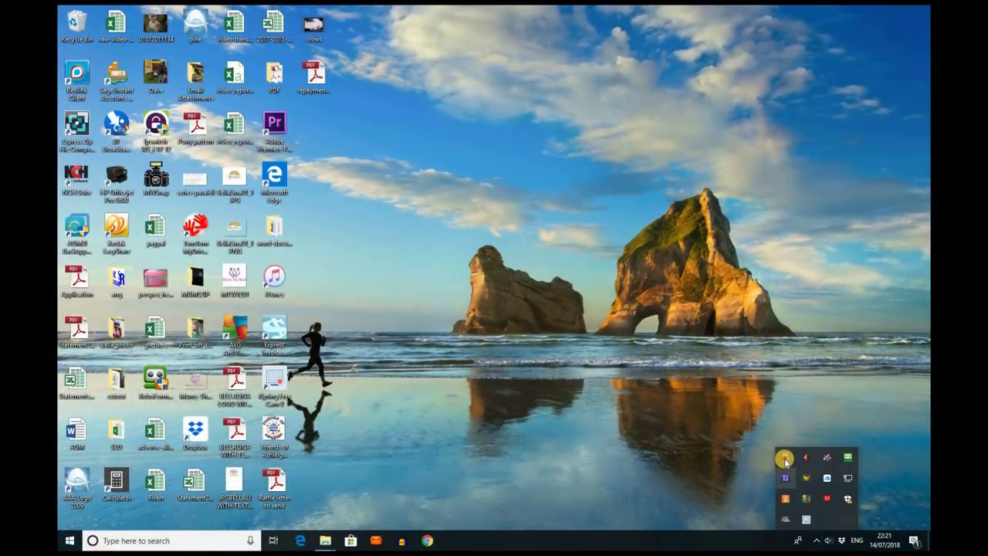
{"action": "left_click", "coordinate": [785, 460]}
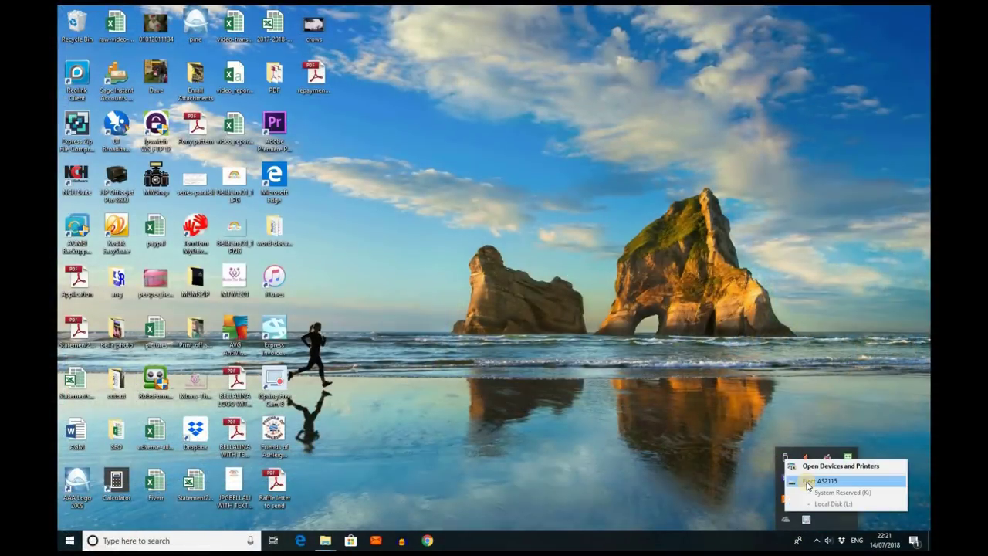
{"action": "left_click", "coordinate": [807, 484]}
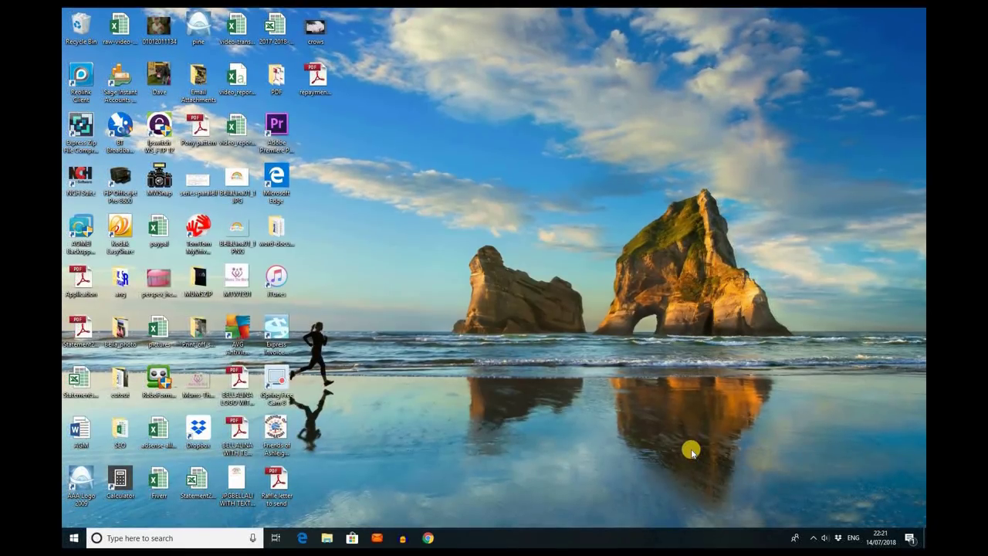
{"action": "left_click", "coordinate": [73, 538]}
{"action": "left_click", "coordinate": [74, 514]}
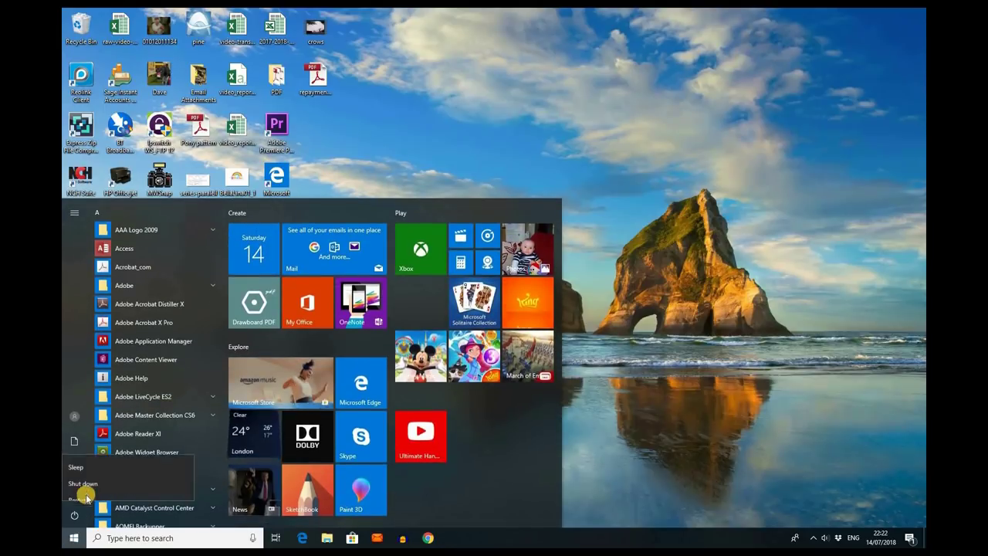